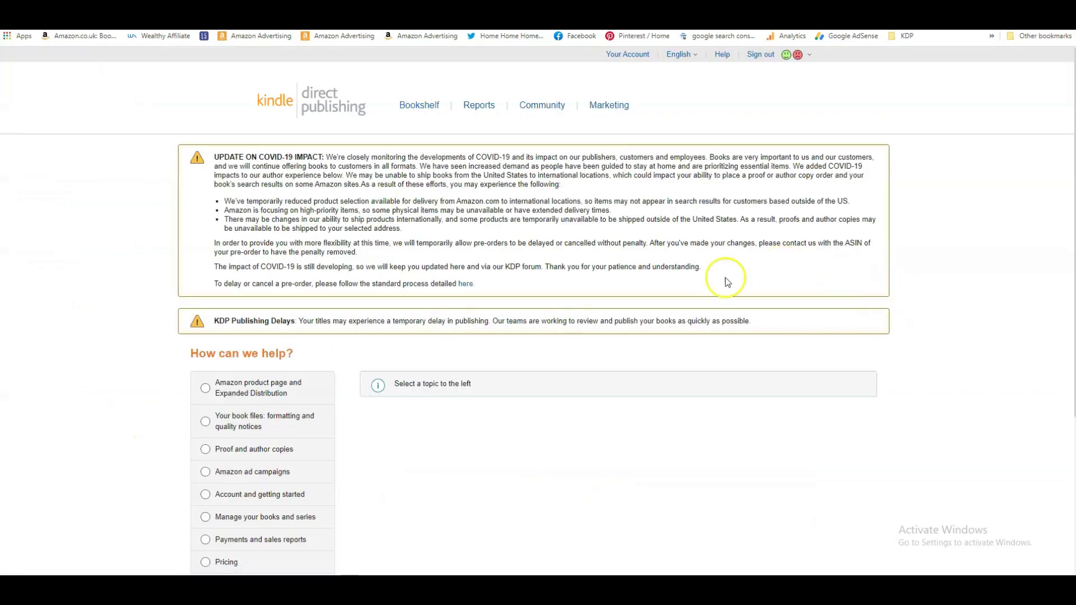
- Open the Update Amazon Categories request form under the Amazon product page and Expanded Distribution topic
scroll(509, 360, "down", 2)
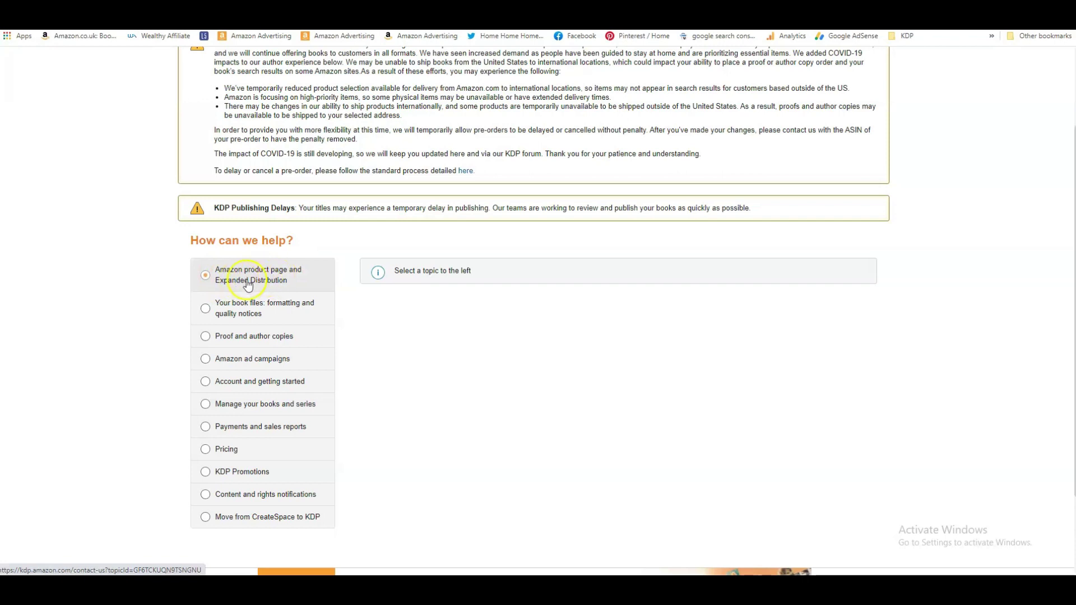
left_click(207, 277)
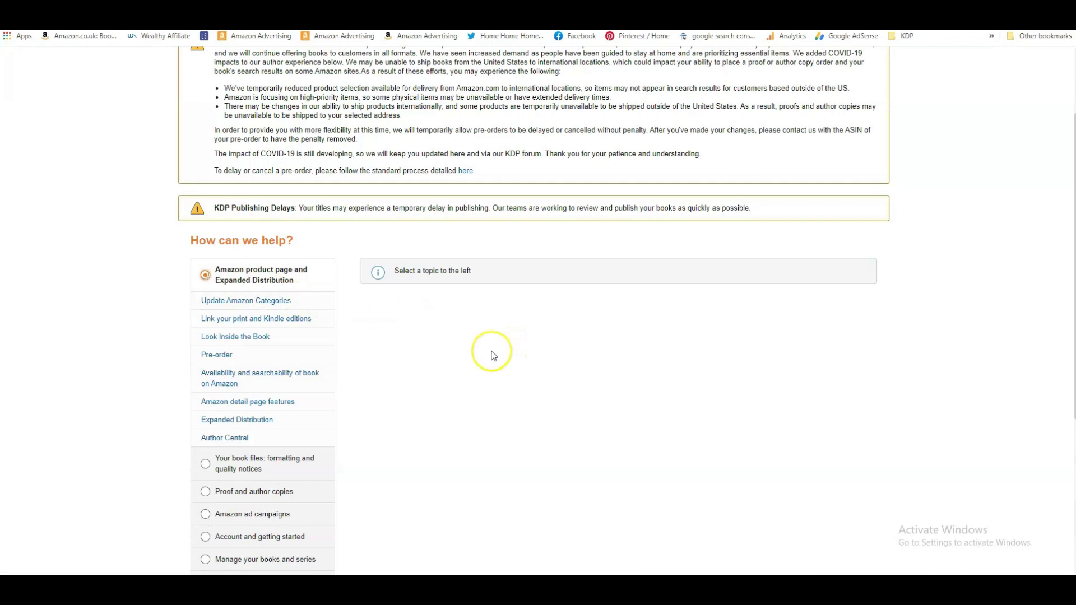
scroll(480, 356, "down", 2)
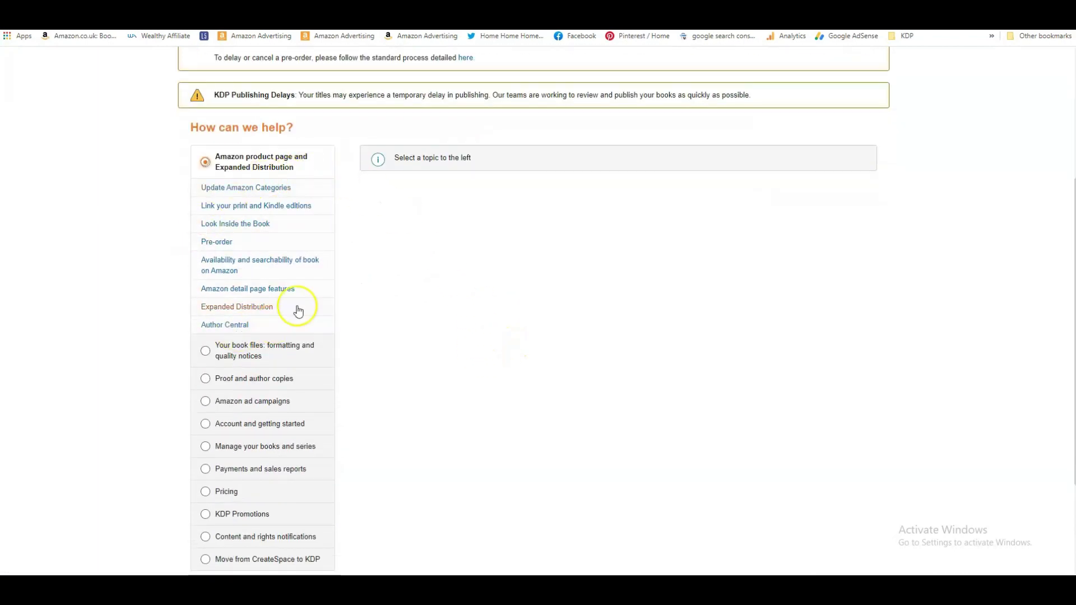
left_click(251, 196)
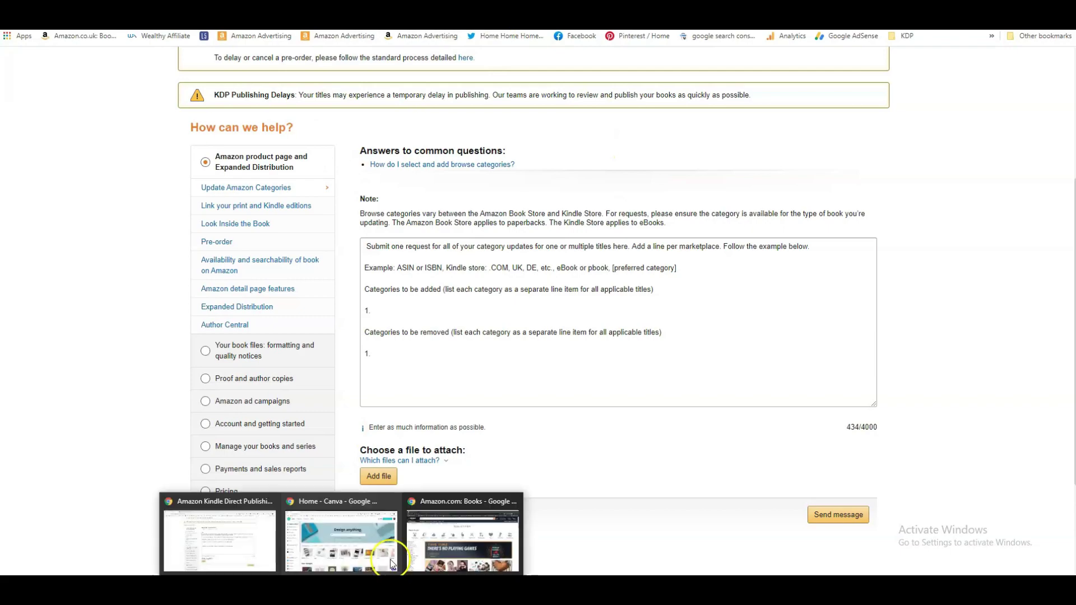
- Switch to the Amazon.com Books window and browse to Cookbooks, Food & Wine, then its Quick & Easy subcategory
left_click(432, 547)
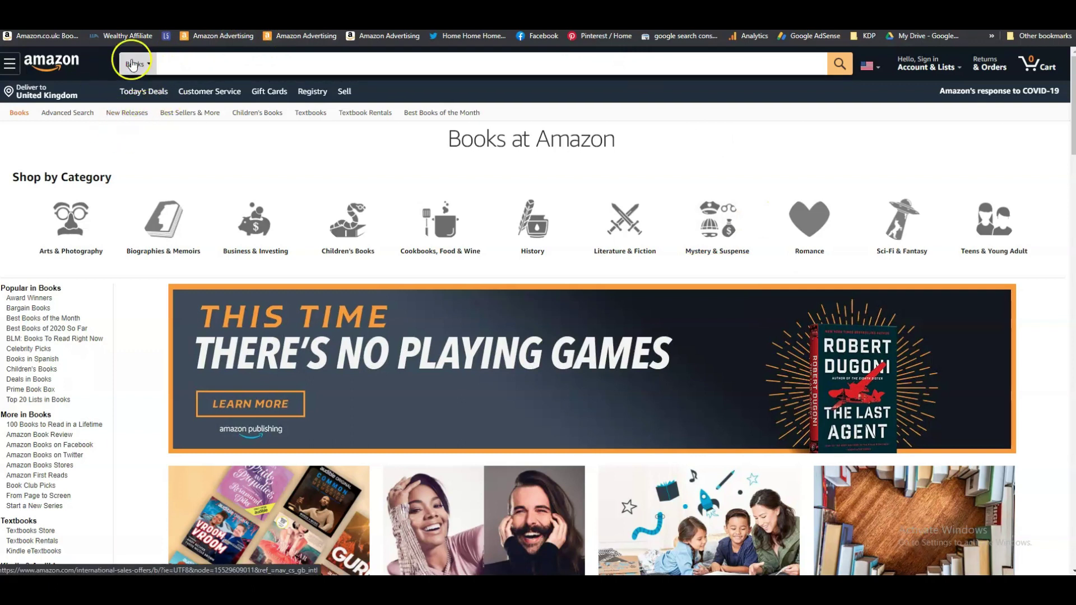
scroll(304, 142, "down", 1)
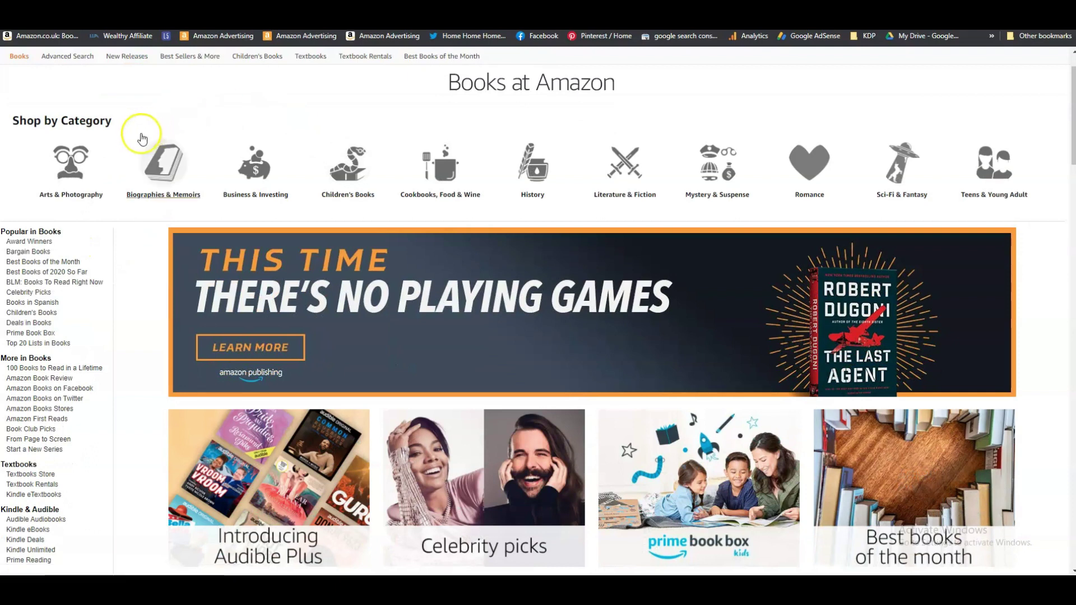
scroll(140, 133, "down", 4)
scroll(150, 105, "up", 2)
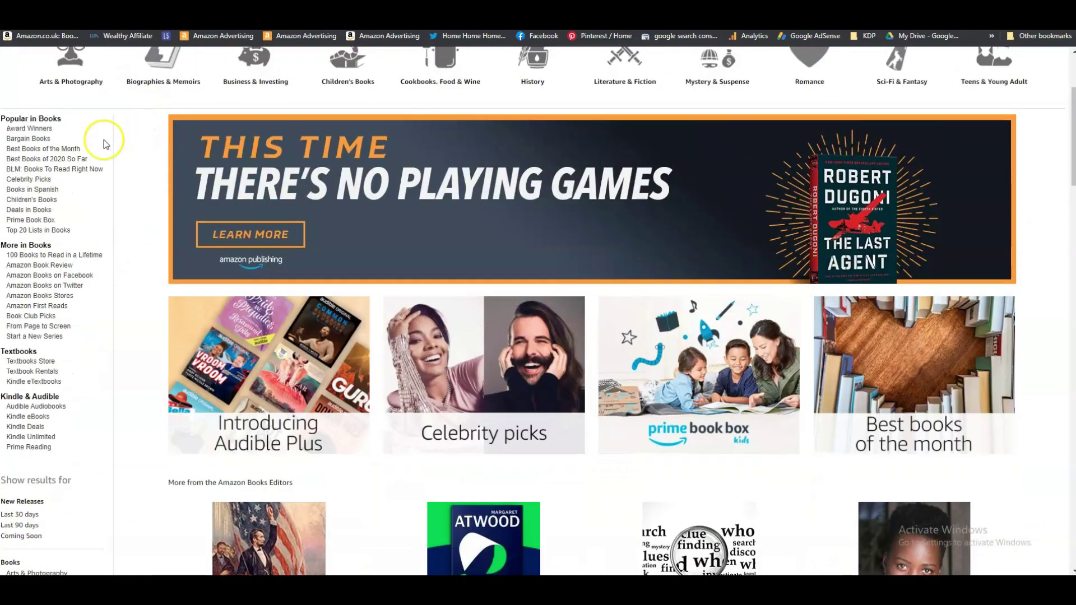
scroll(79, 273, "down", 2)
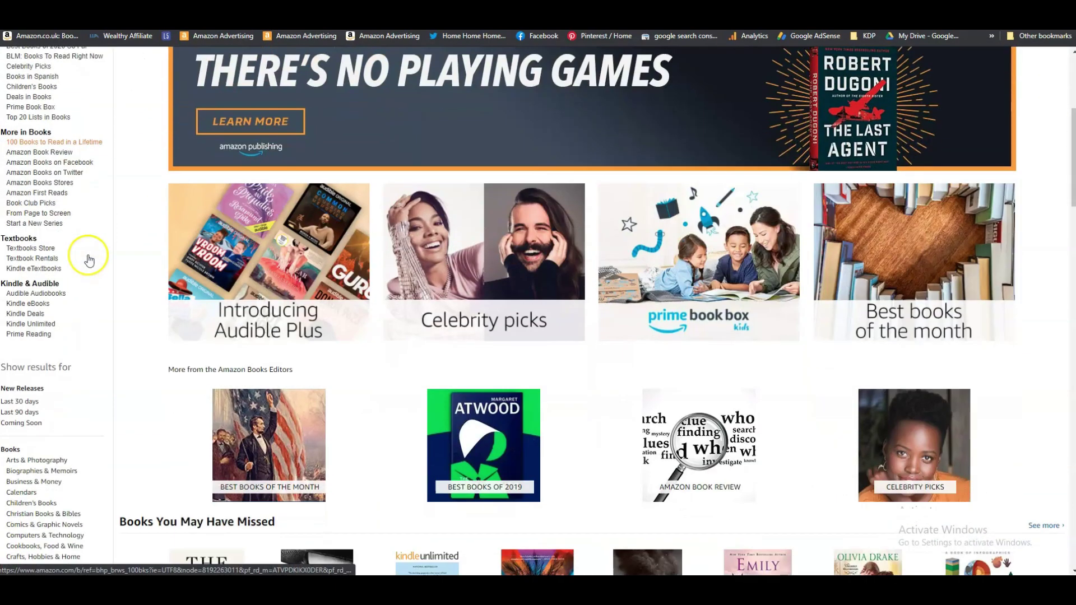
scroll(89, 248, "down", 5)
scroll(89, 253, "down", 1)
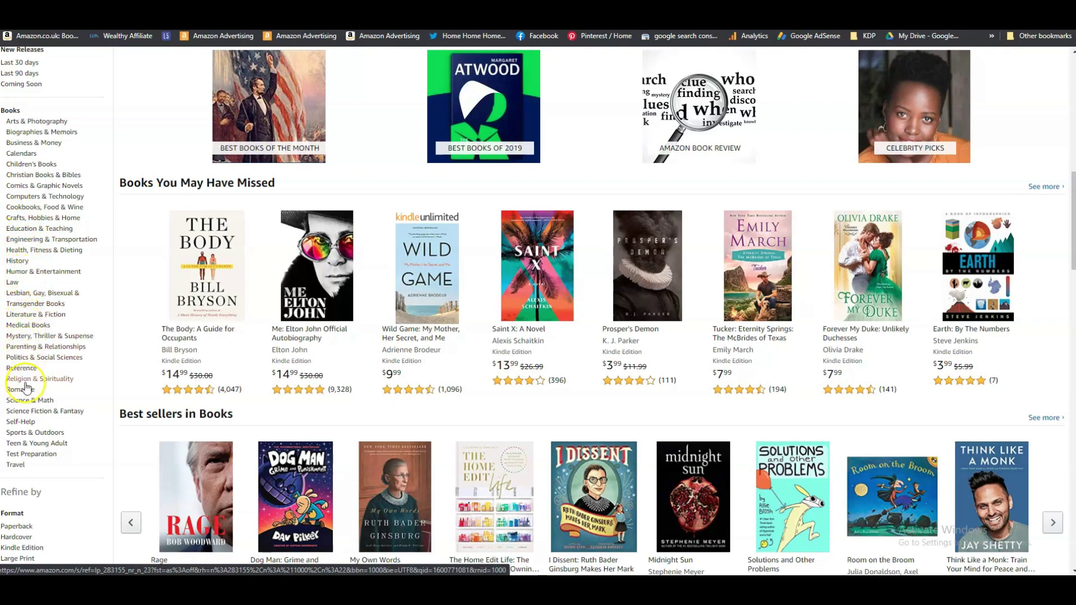
left_click(27, 211)
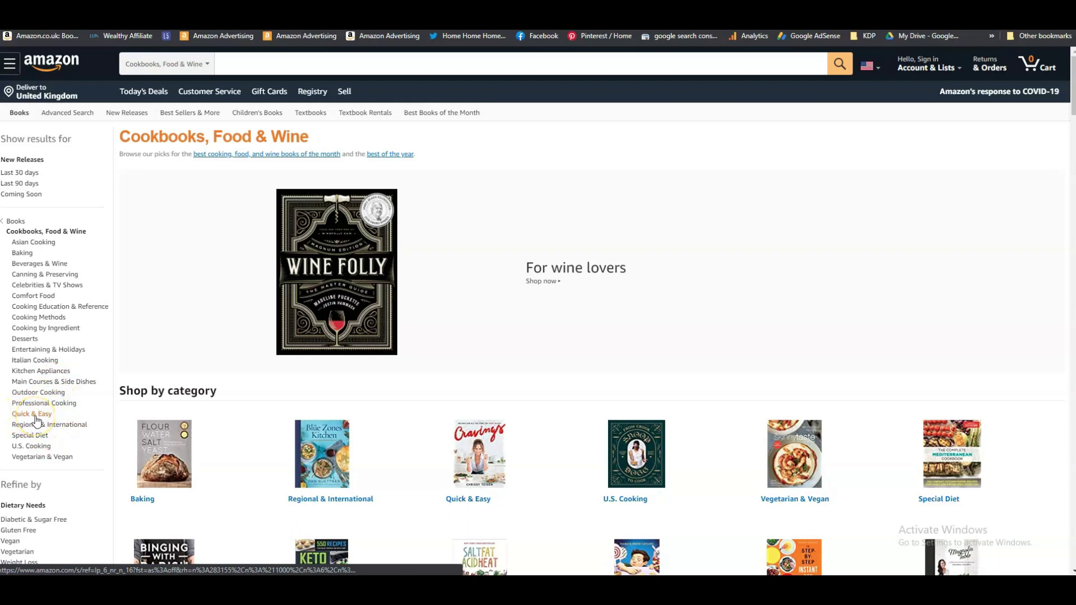
left_click(72, 426)
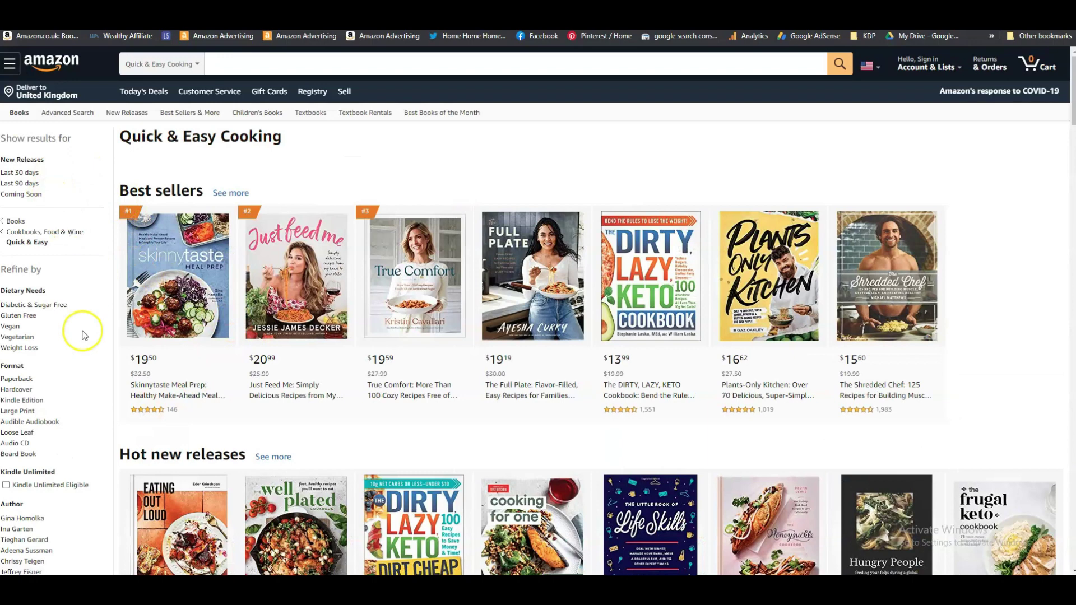
- Examine the best sellers, new releases, top rated and most gifted books, and the category path, on the Quick & Easy page
scroll(291, 246, "down", 2)
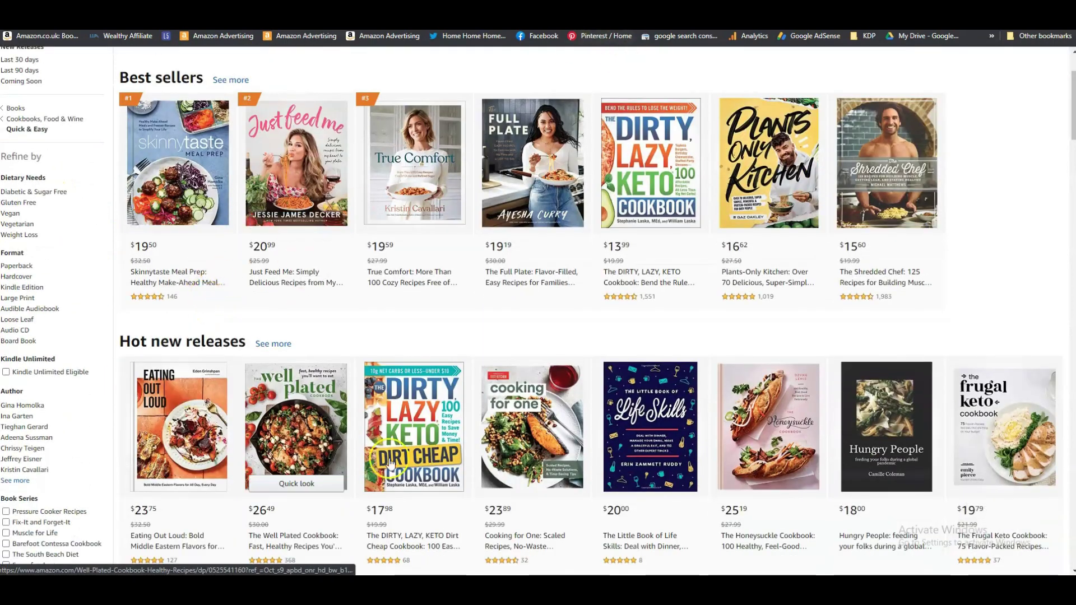
scroll(355, 440, "down", 5)
scroll(355, 439, "down", 11)
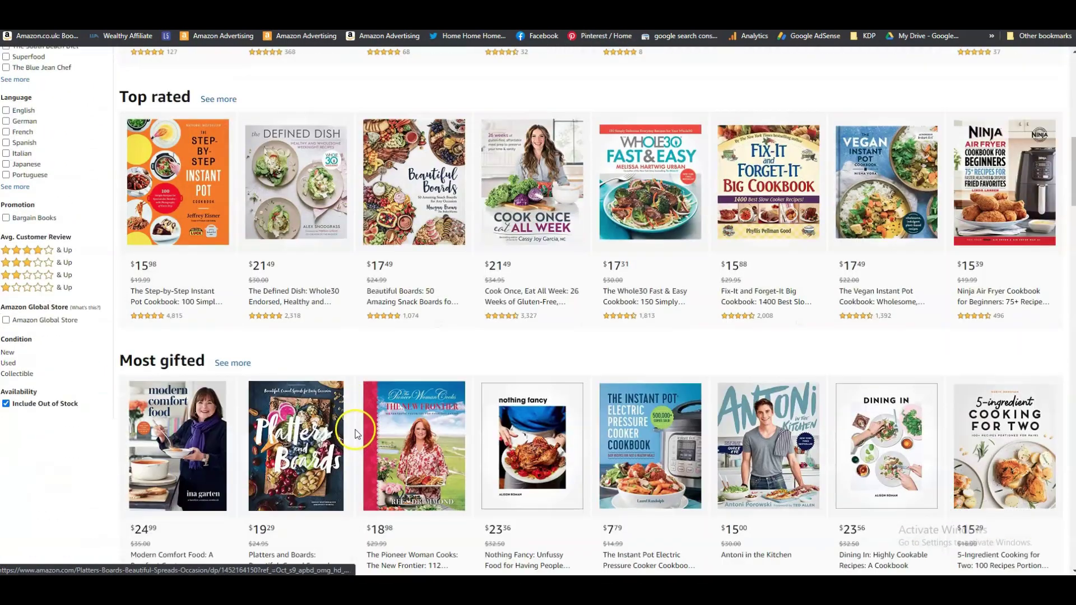
scroll(355, 431, "up", 8)
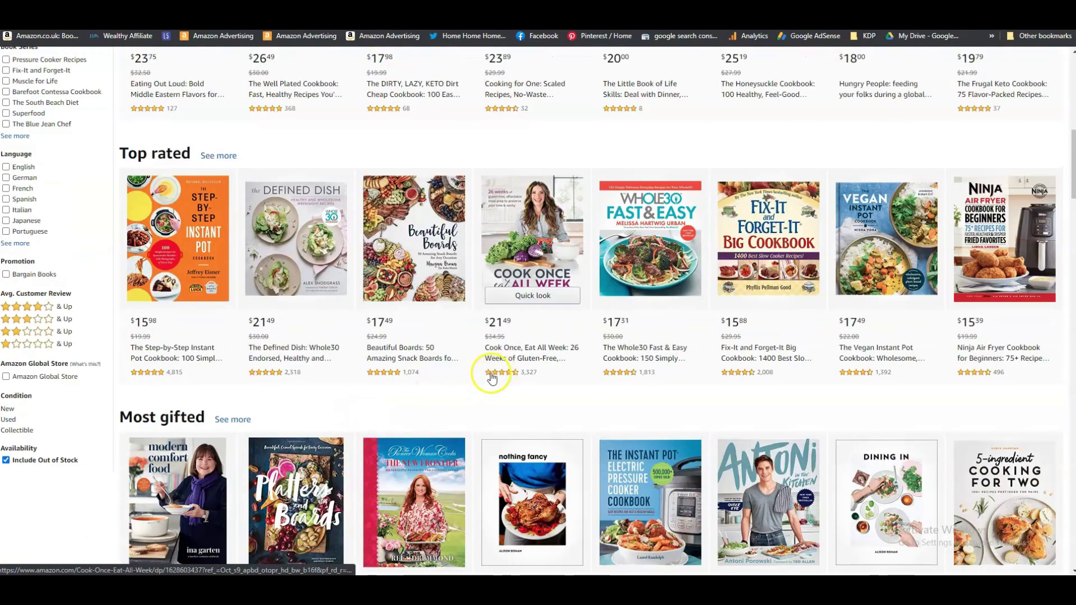
scroll(483, 310, "up", 10)
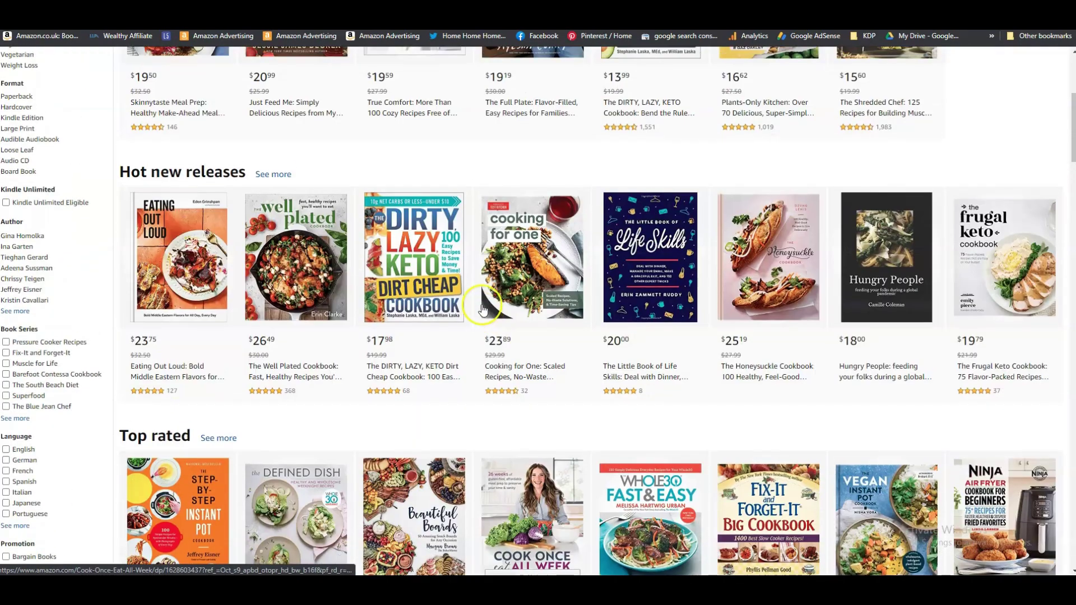
scroll(212, 231, "down", 2)
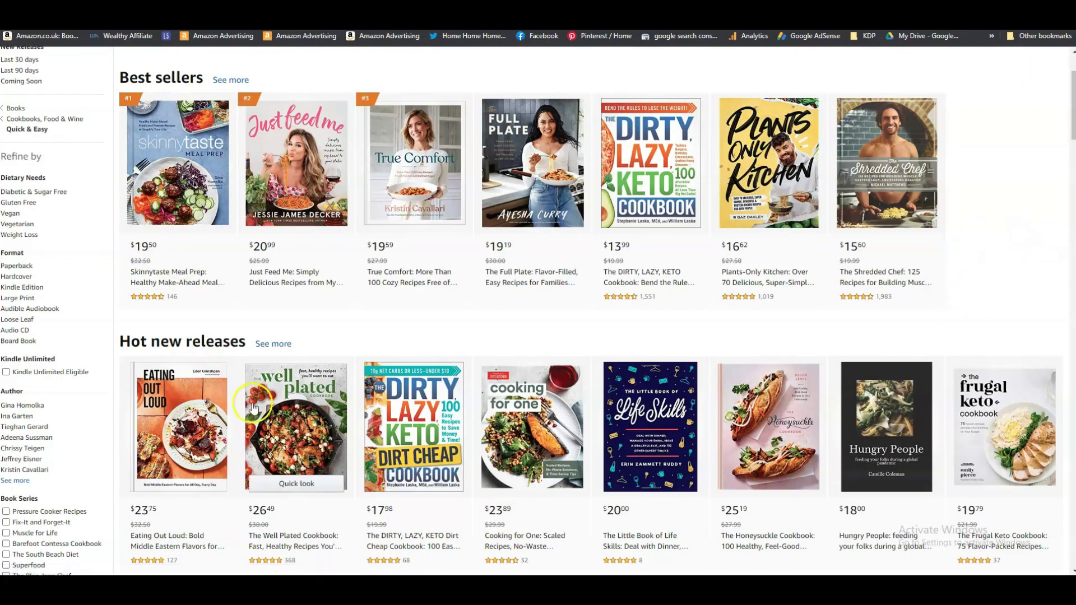
scroll(362, 159, "up", 2)
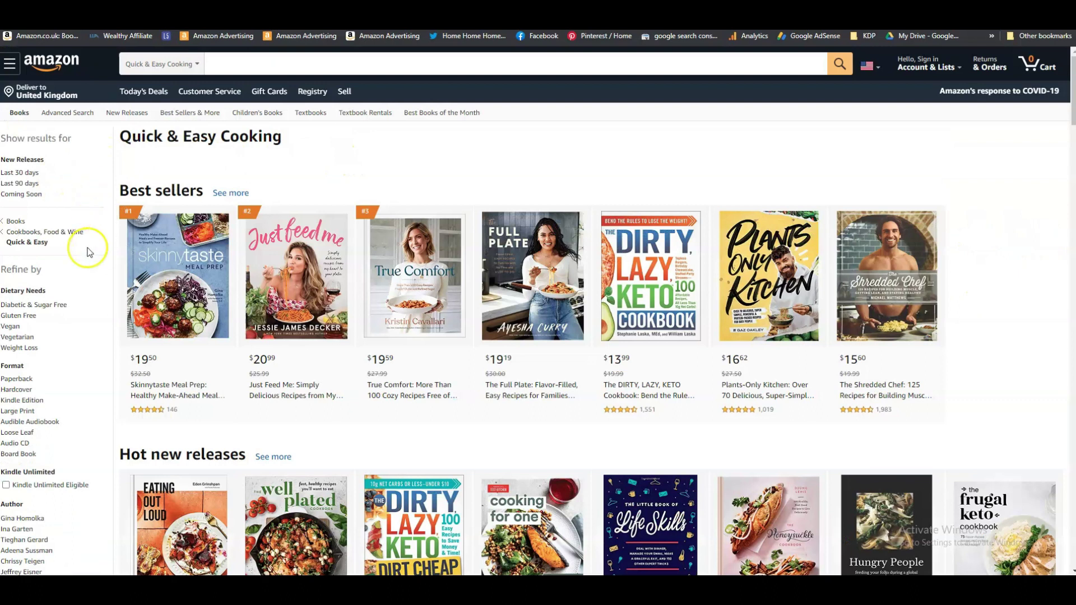
scroll(84, 331, "down", 1)
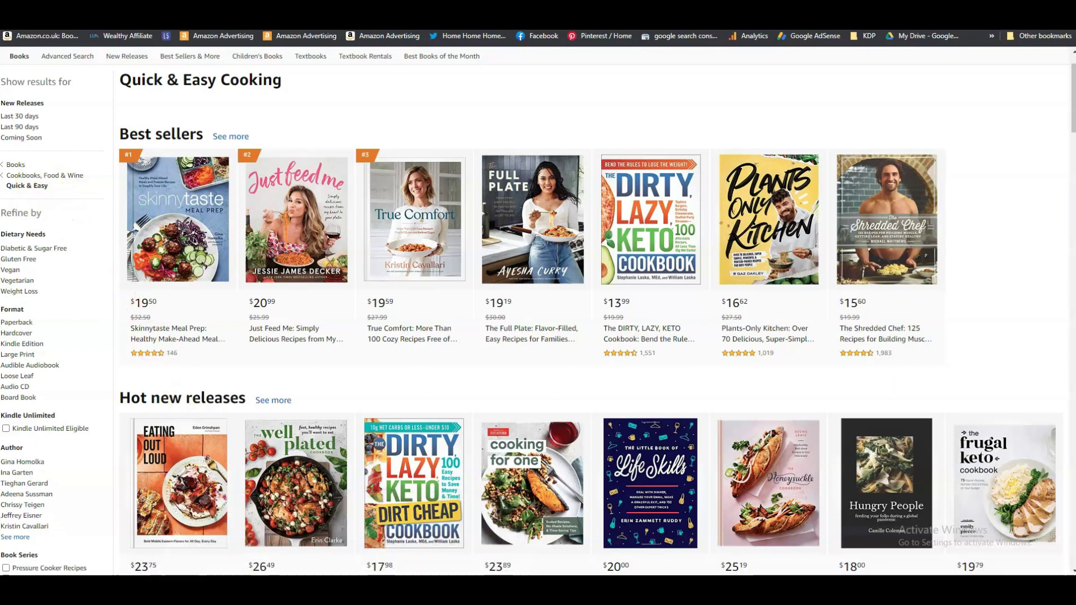
- Switch back to the KDP request form and replace its opening instruction with "Please can you place my book into the following additional category:"
mouse_move(342, 589)
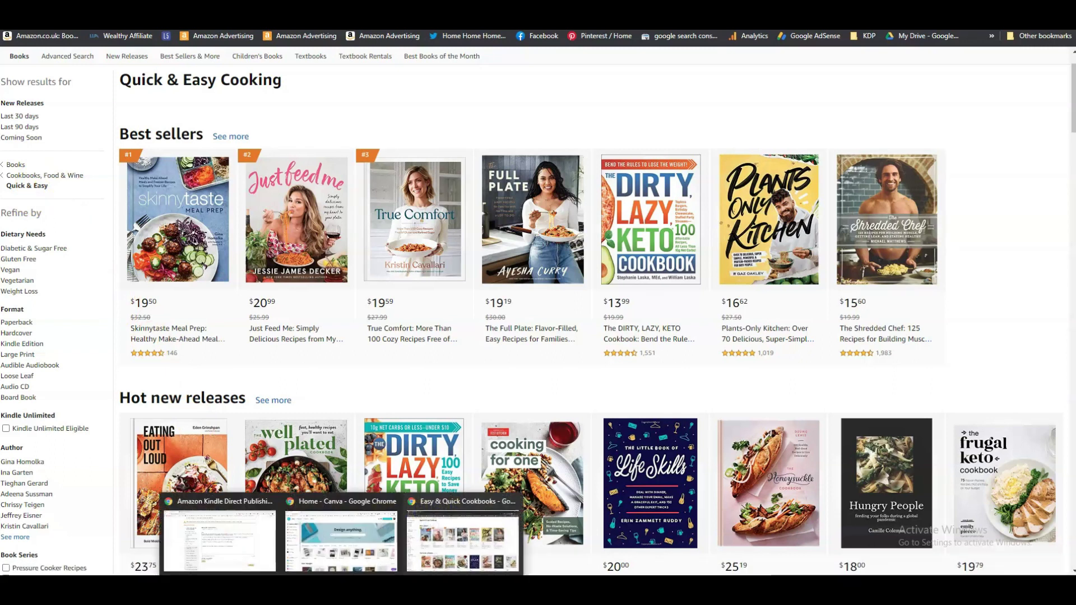
left_click(220, 541)
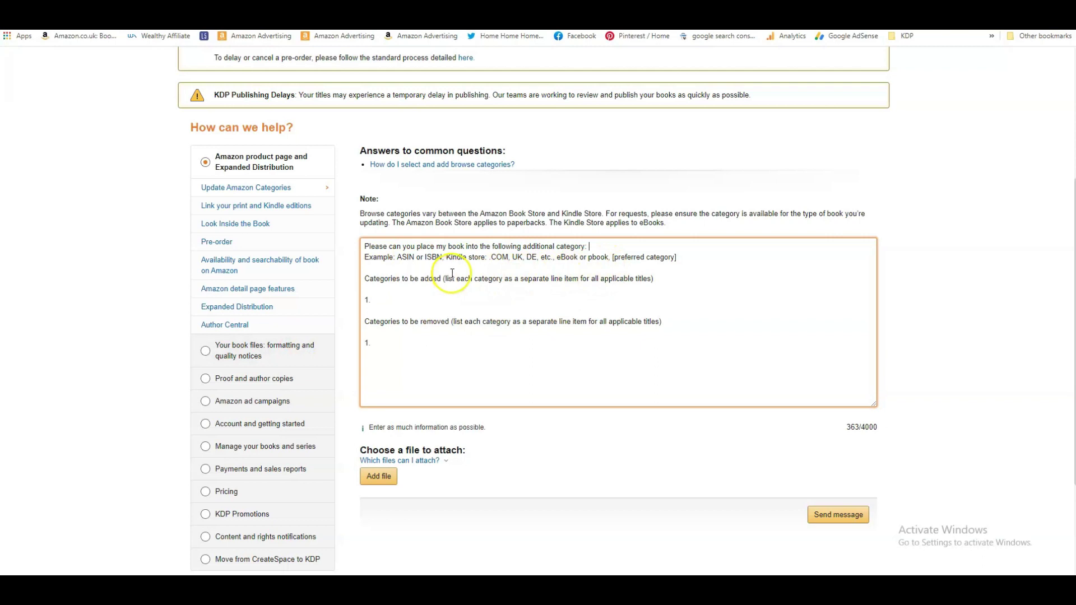
left_click(589, 247)
- Add a "Book ASIN:" line below the request sentence and delete the template's example line
key("Return")
key("Return")
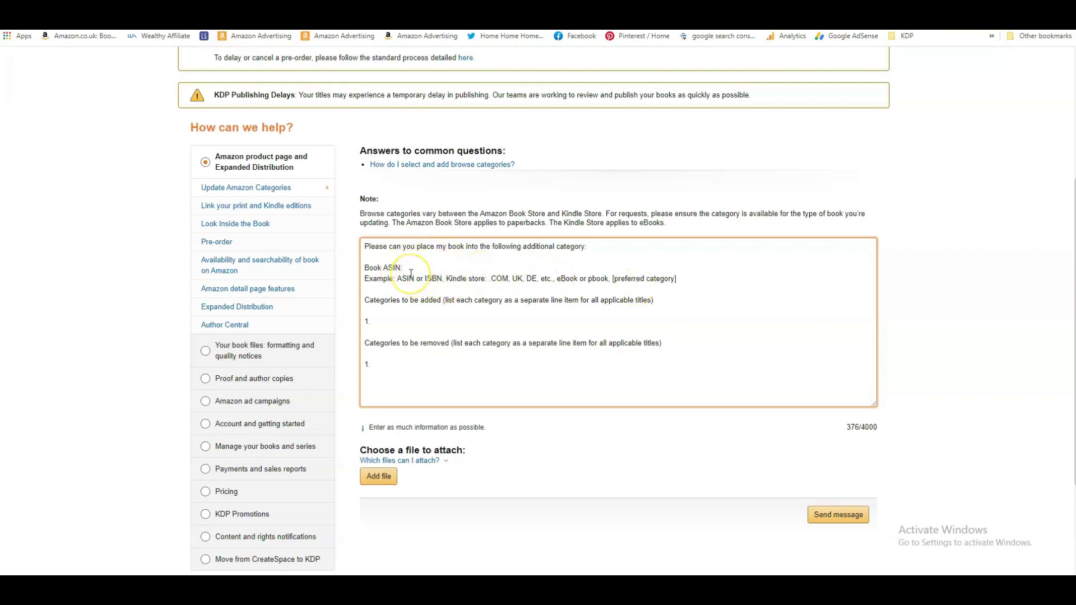
key("Return")
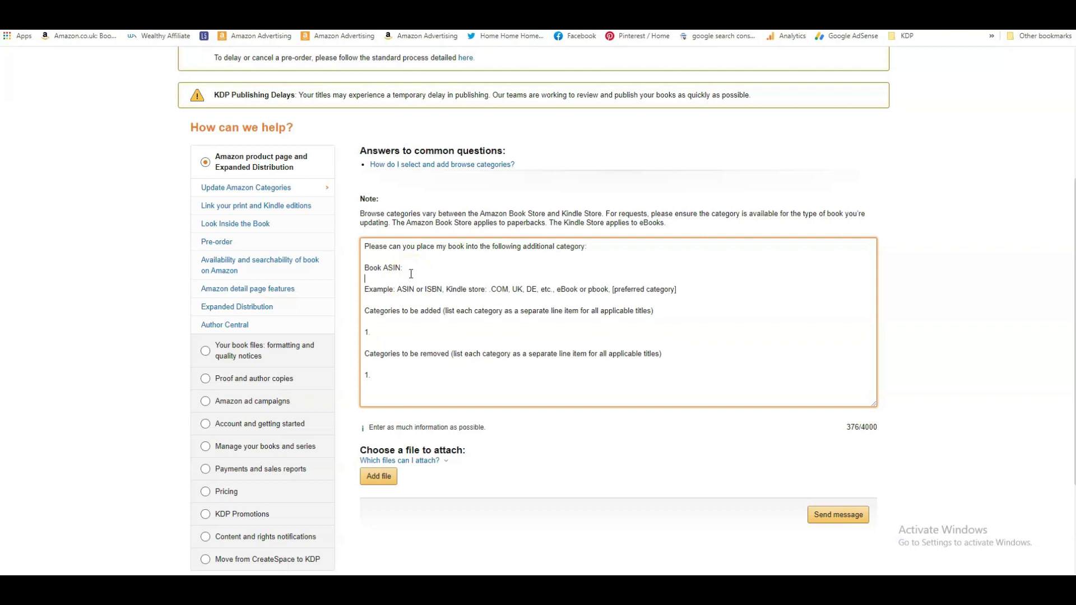
left_click_drag(677, 290, 354, 274)
key("BackSpace")
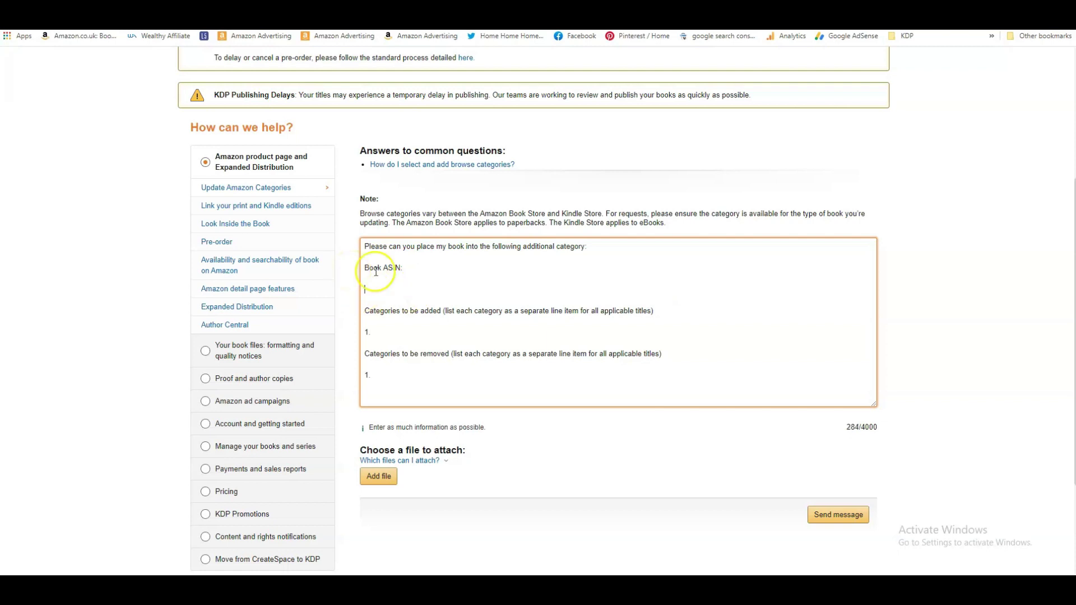
- Enter "Books<Cookbooks, Food & Wine<Quick & Easy" as item 1 under the categories to be added
scroll(443, 336, "up", 1)
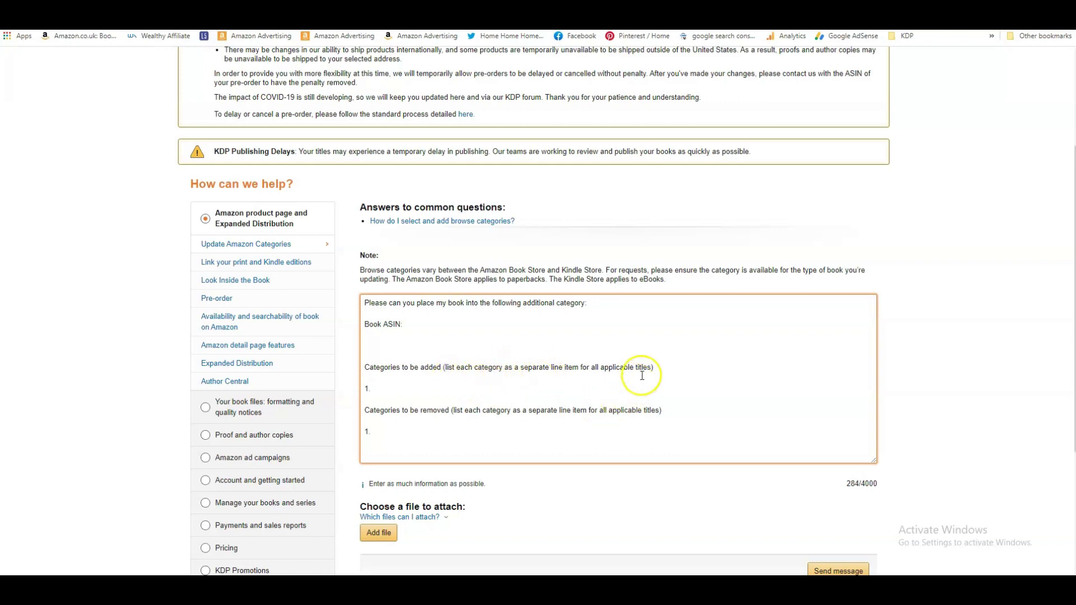
scroll(408, 271, "down", 2)
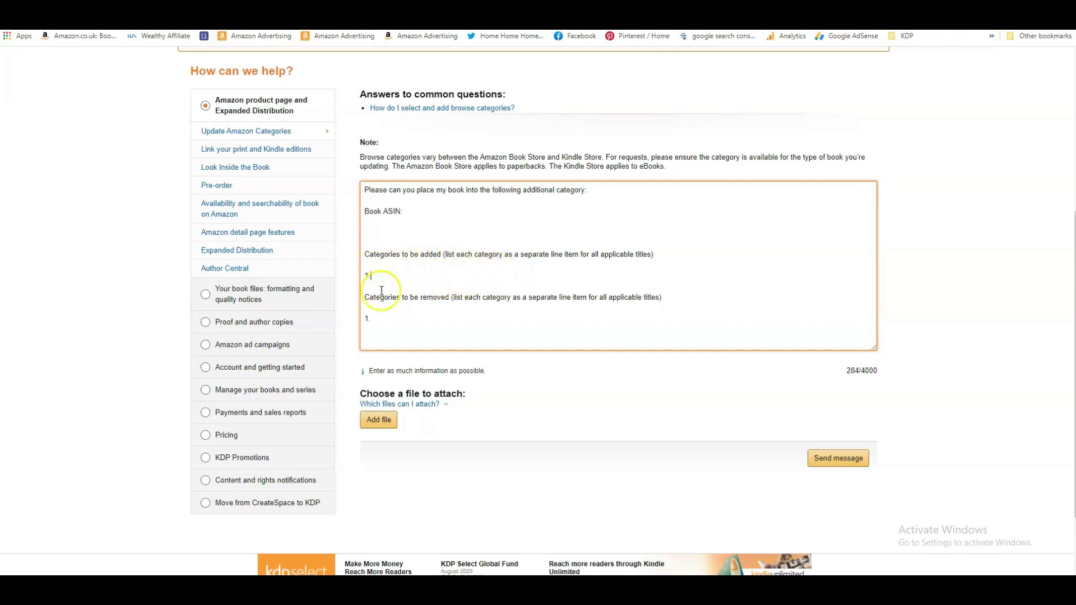
left_click(465, 254)
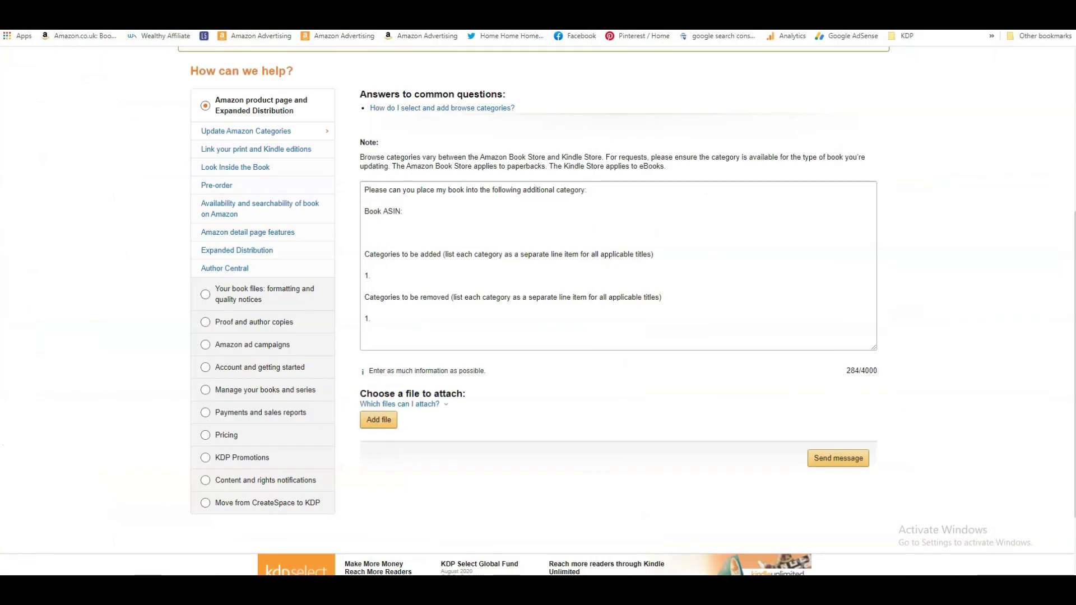
left_click(375, 278)
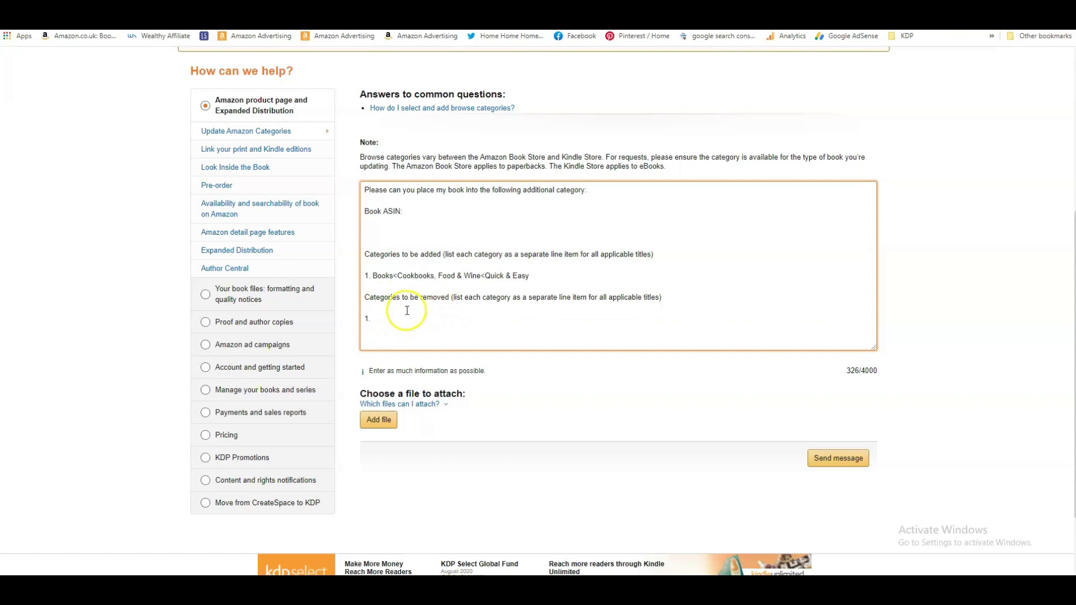
- Replace the categories-to-be-removed heading with a second "Book ASIN:" line and renumber the item below it to 2
left_click(663, 298)
left_click_drag(650, 298, 336, 300)
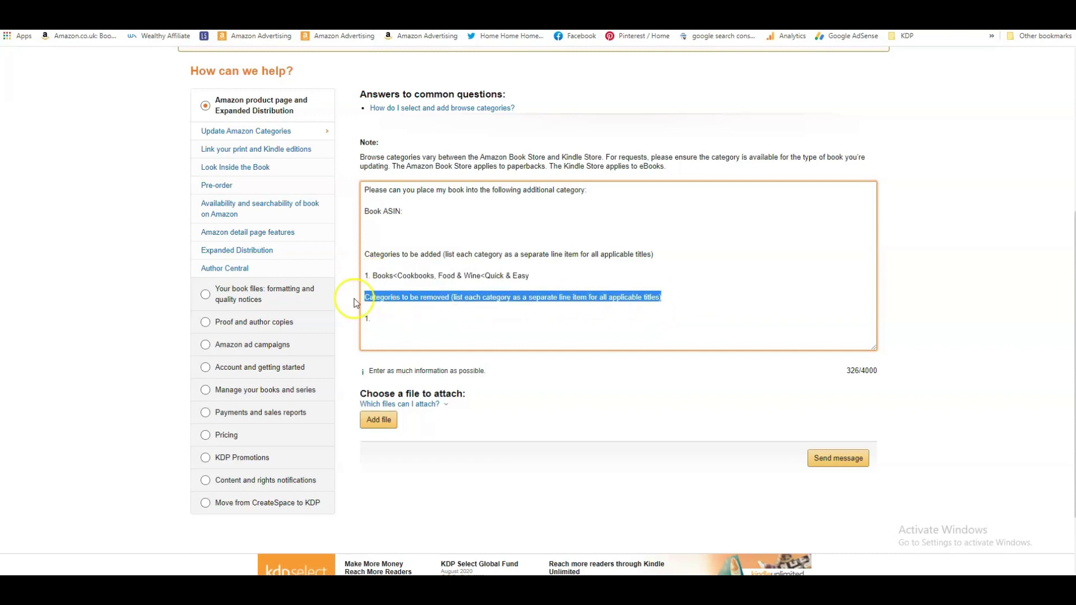
key("BackSpace")
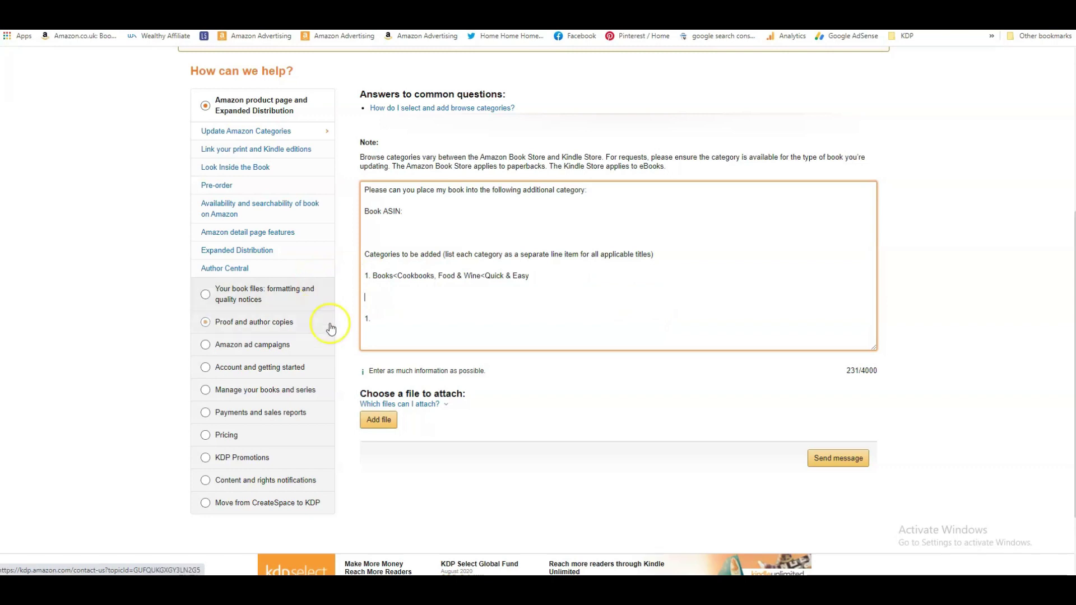
left_click_drag(377, 317, 361, 317)
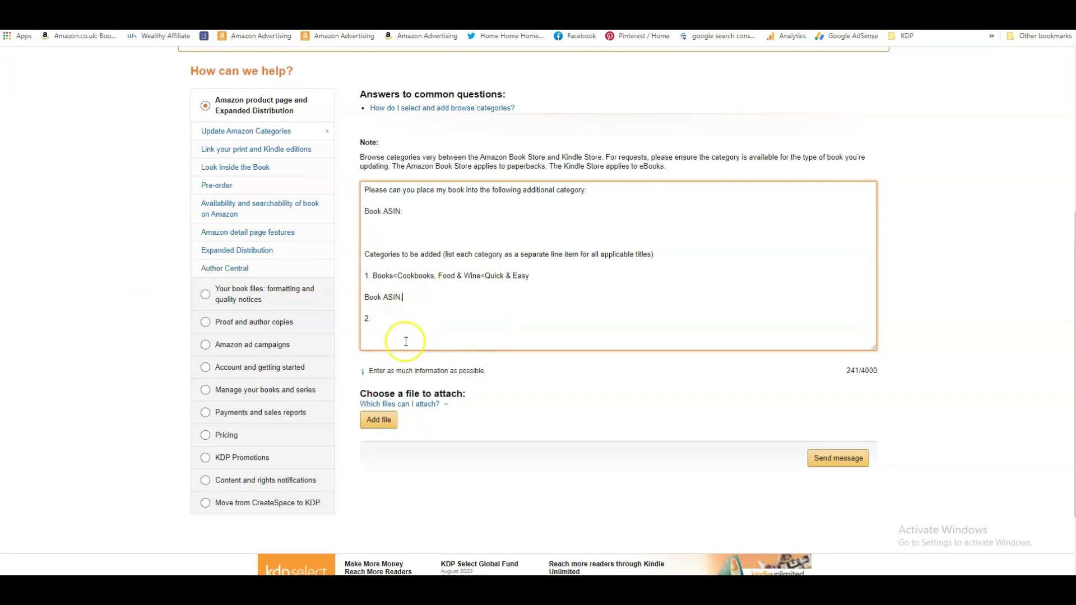
- Switch to the Amazon.com window and open the main Books department page by running an empty search in Books
left_click(429, 405)
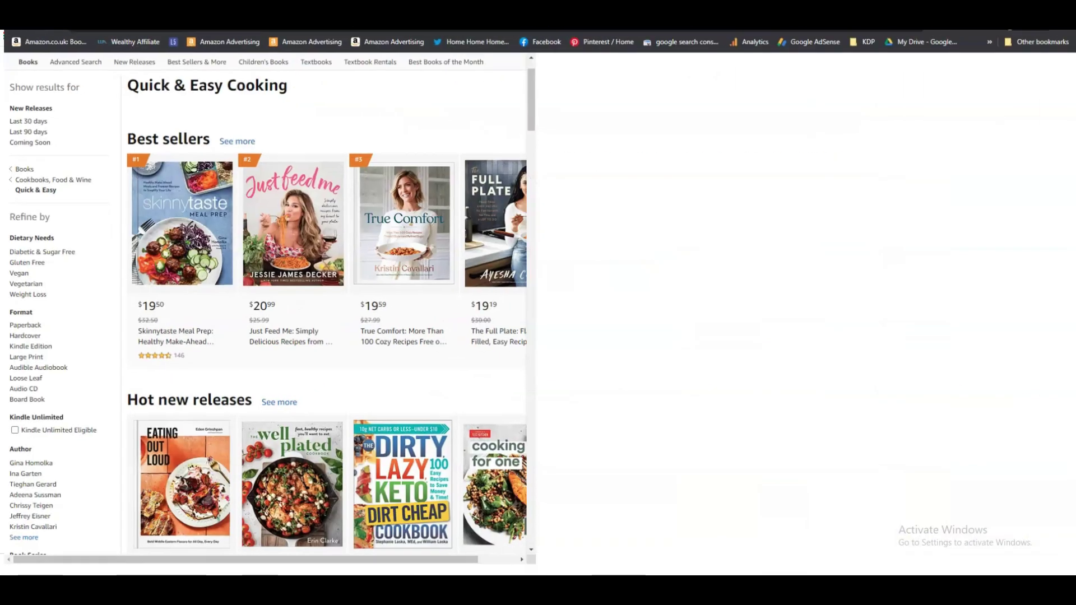
scroll(72, 225, "up", 1)
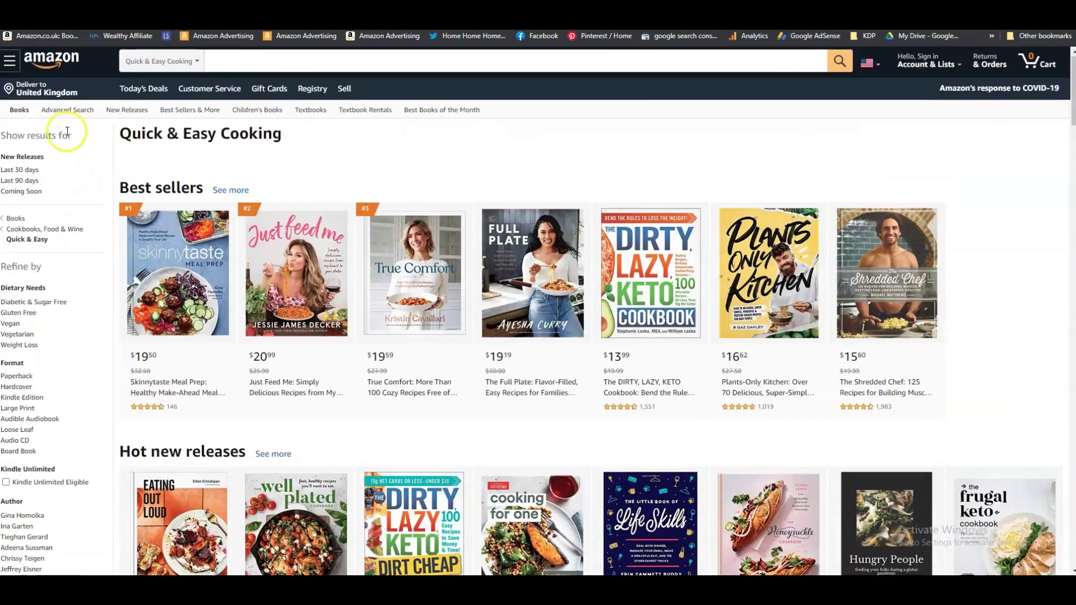
left_click(188, 64)
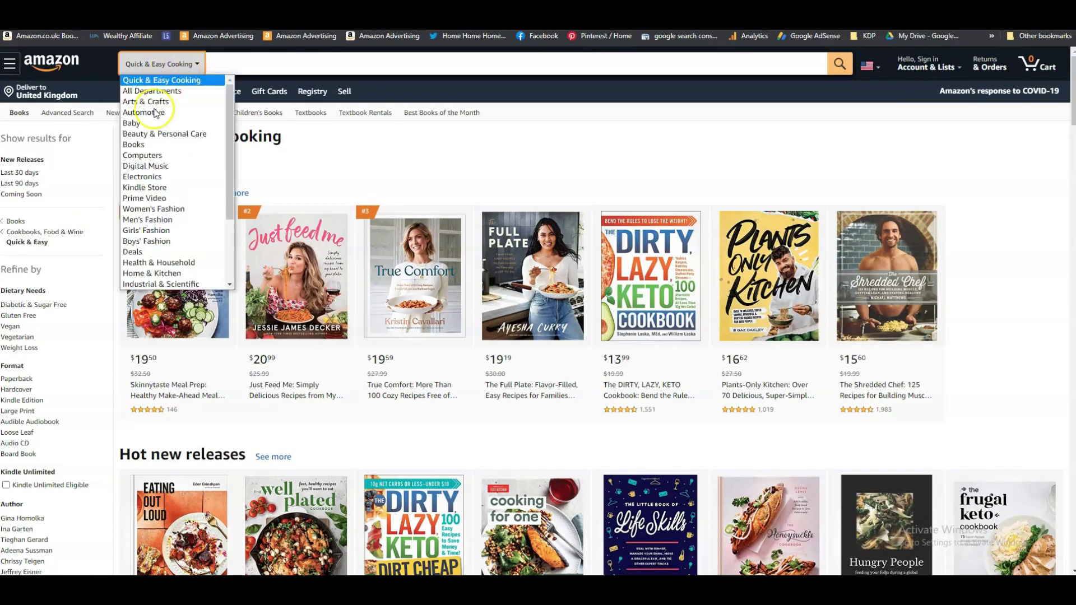
left_click(140, 146)
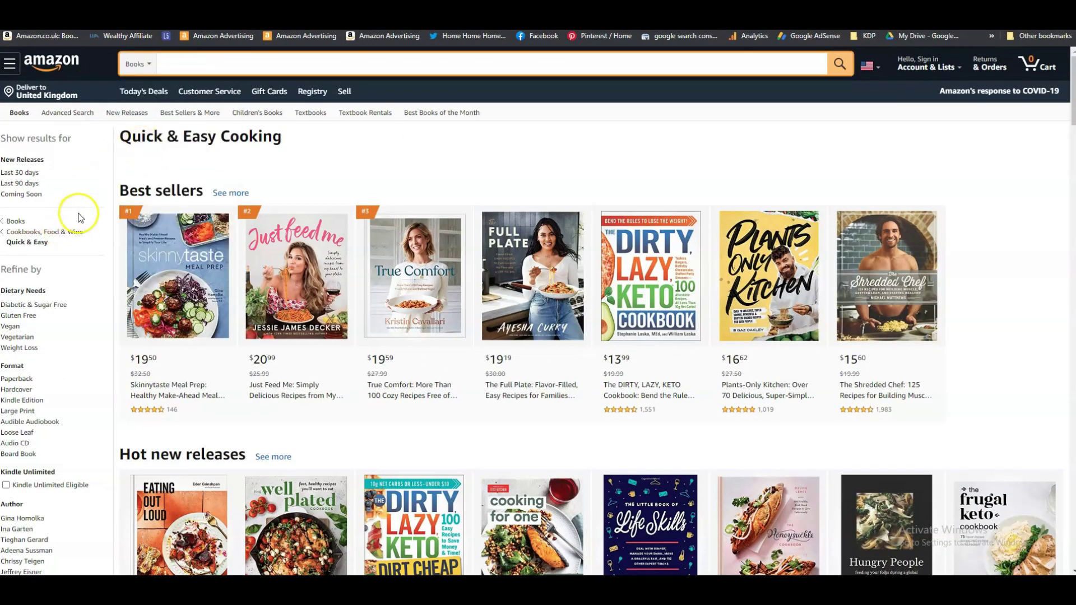
left_click(840, 62)
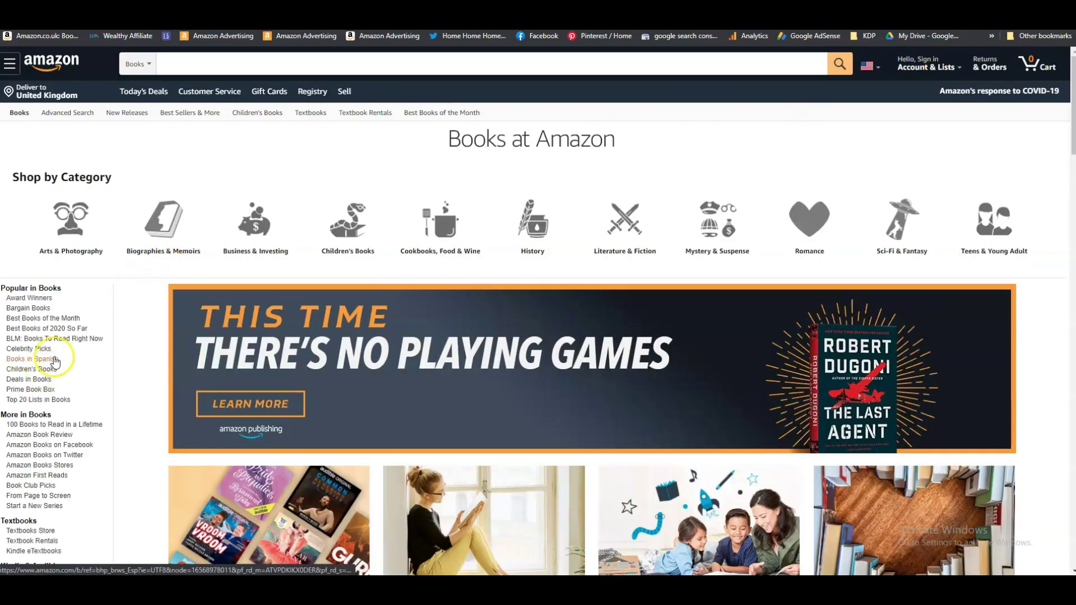
- Find the Business & Money category in the Books department's category list and open it
scroll(58, 356, "down", 2)
scroll(110, 255, "down", 2)
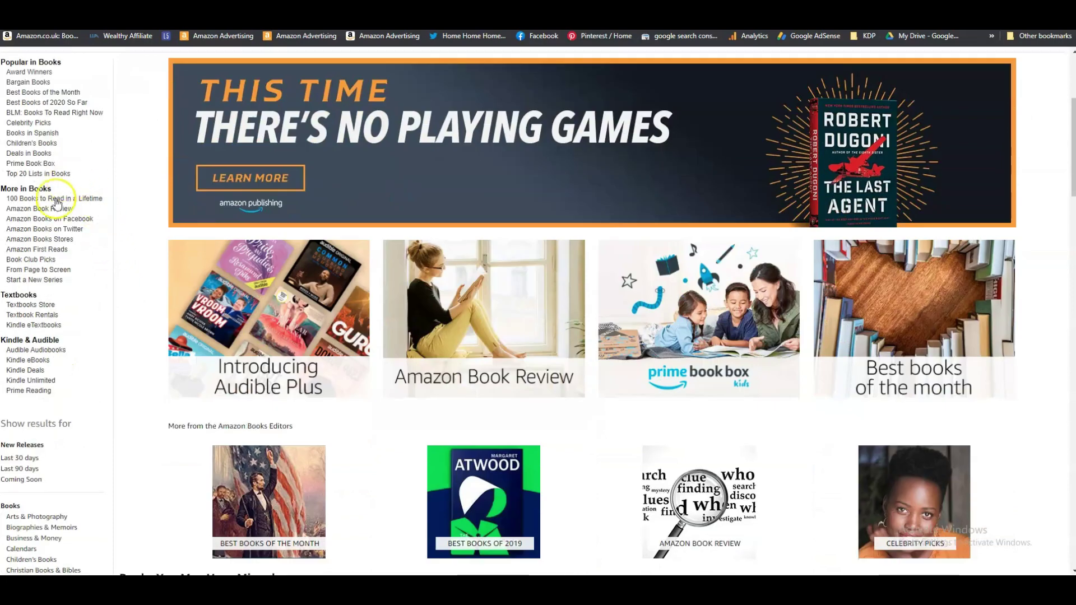
scroll(62, 208, "down", 1)
scroll(60, 207, "down", 5)
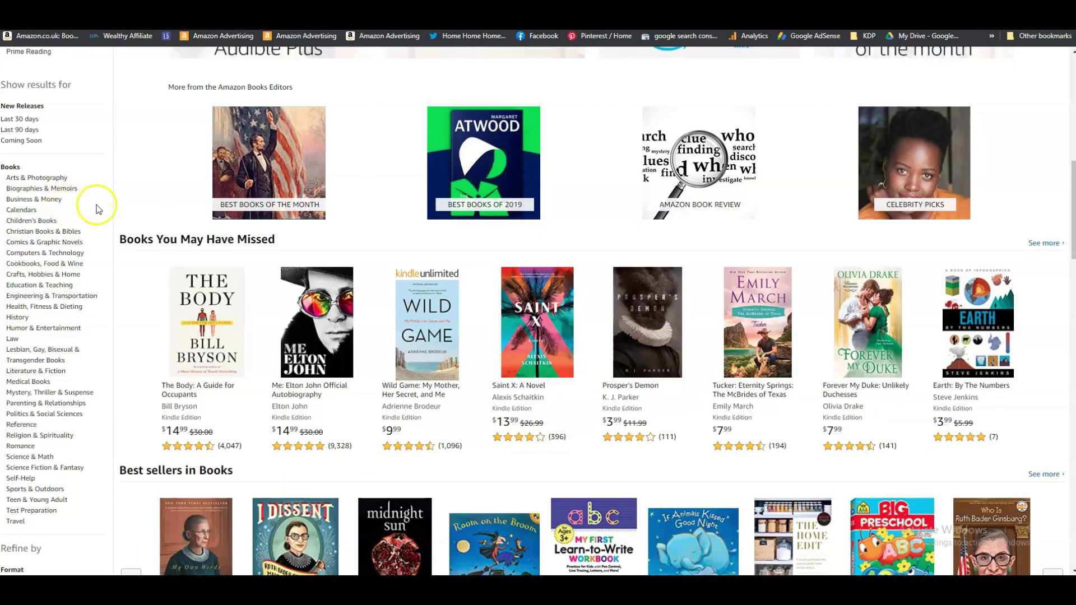
scroll(98, 208, "down", 2)
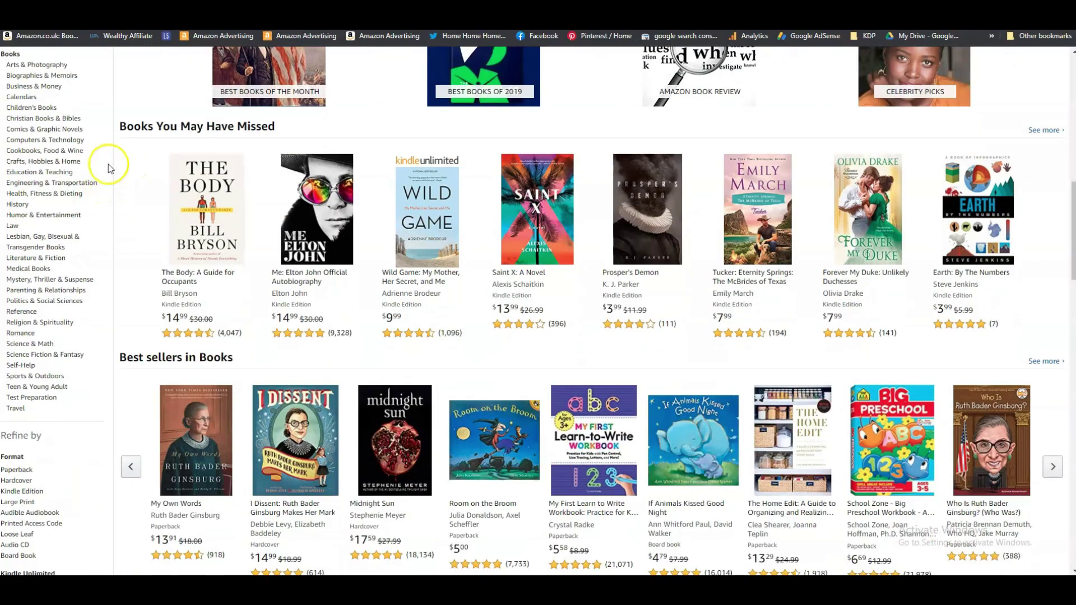
scroll(101, 160, "up", 1)
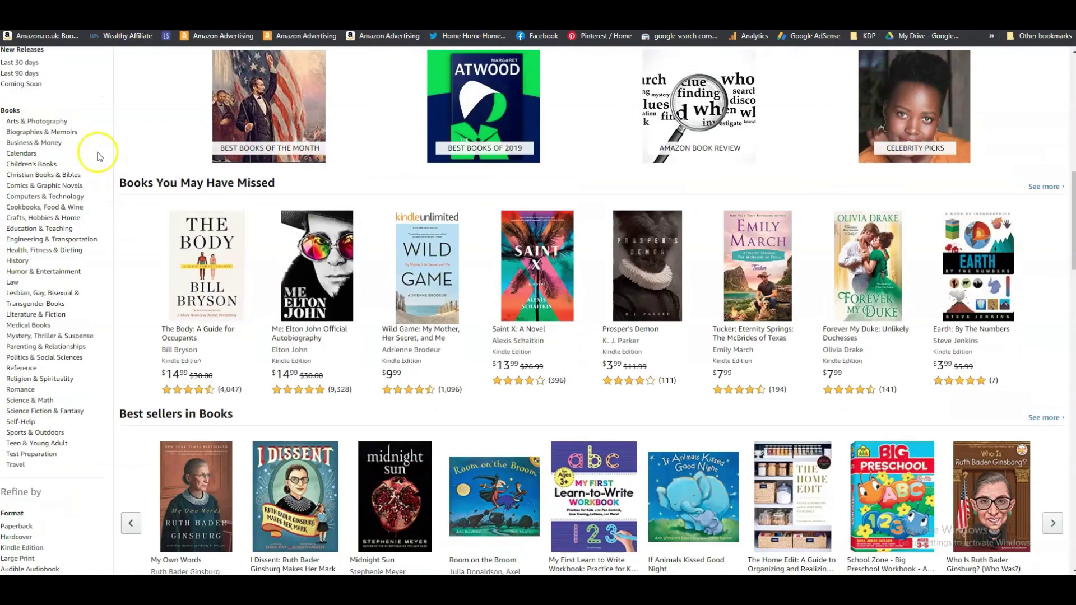
left_click(39, 145)
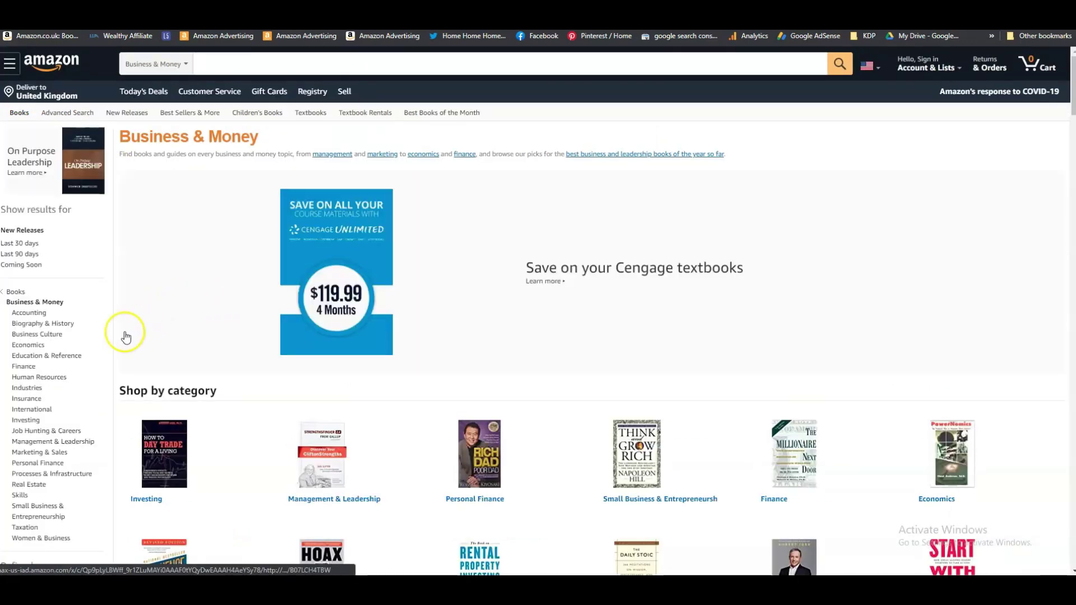
- Open the Personal Finance subcategory of Business & Money, down to Budgeting & Money Management
scroll(79, 348, "down", 2)
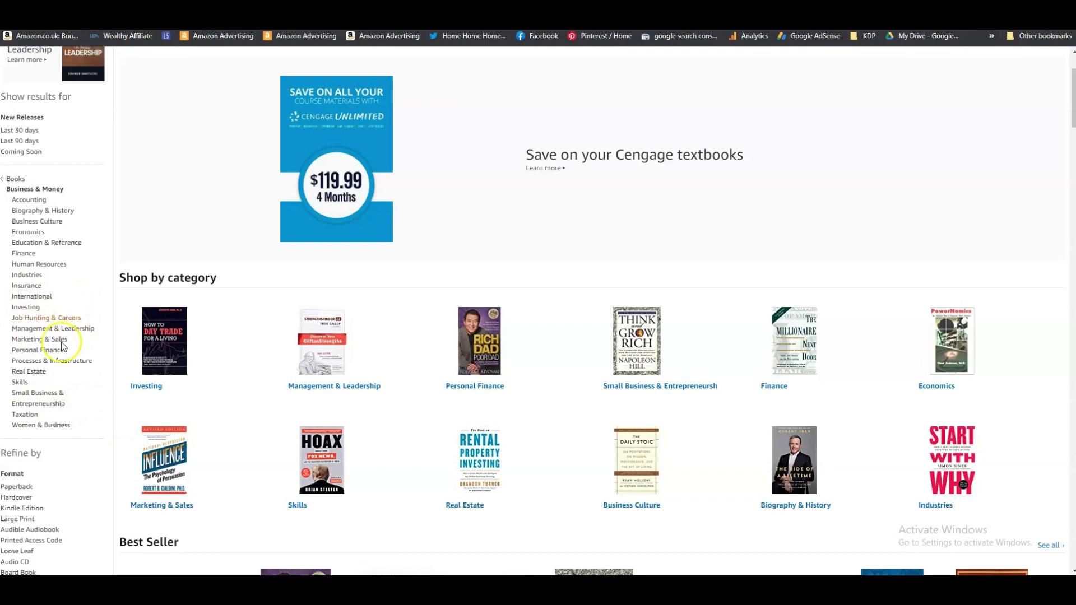
left_click(66, 359)
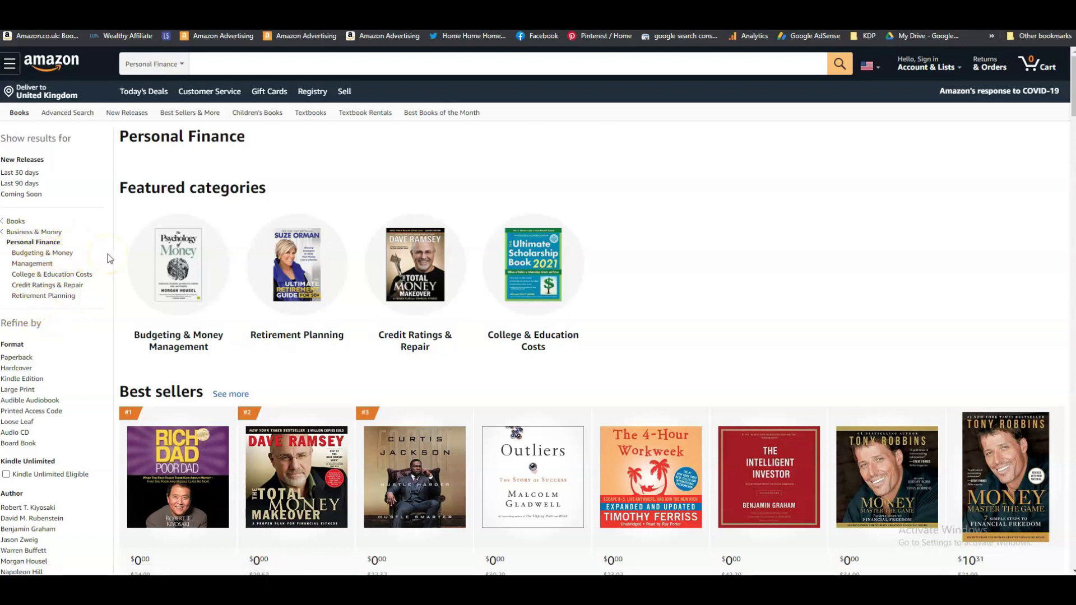
left_click(64, 260)
left_click(78, 258)
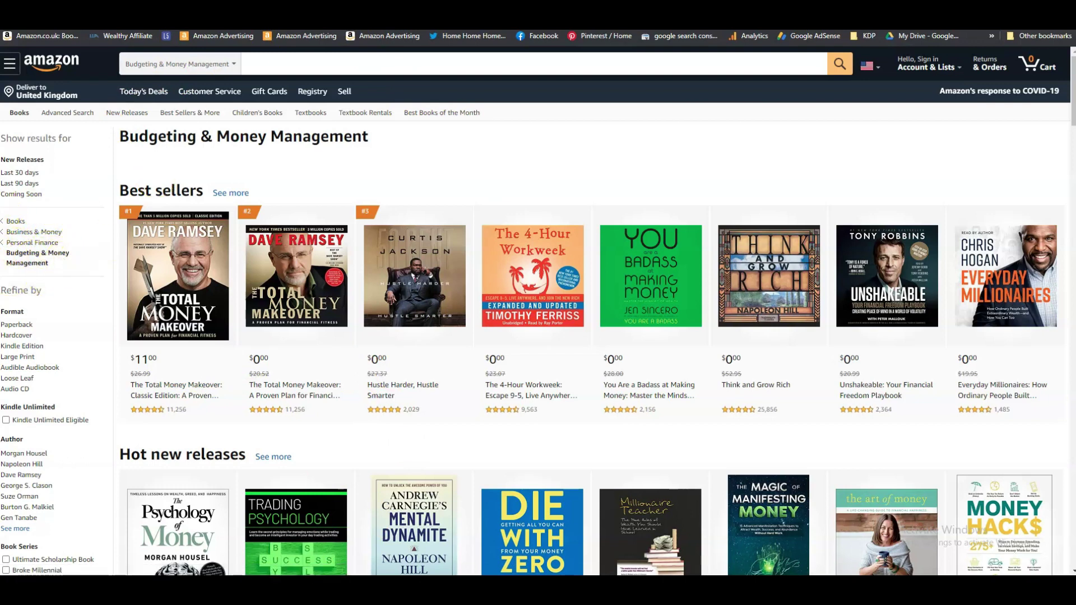
- Switch back to the KDP contact form and enter "Books<Personal Finance<Budgeting & Money Management" as item 2 of the request message
key("alt+Tab")
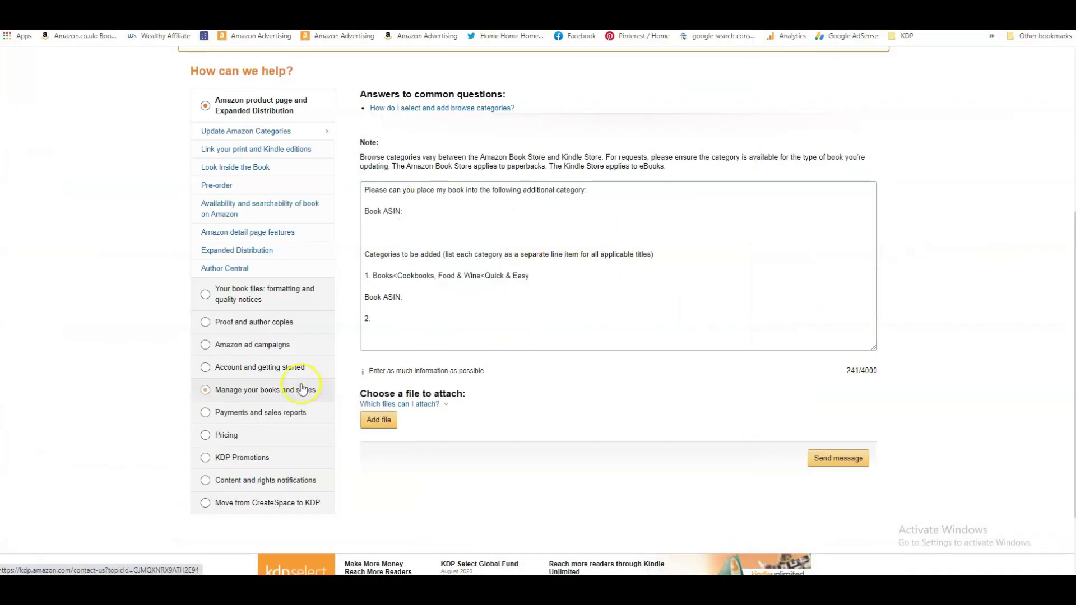
left_click(383, 321)
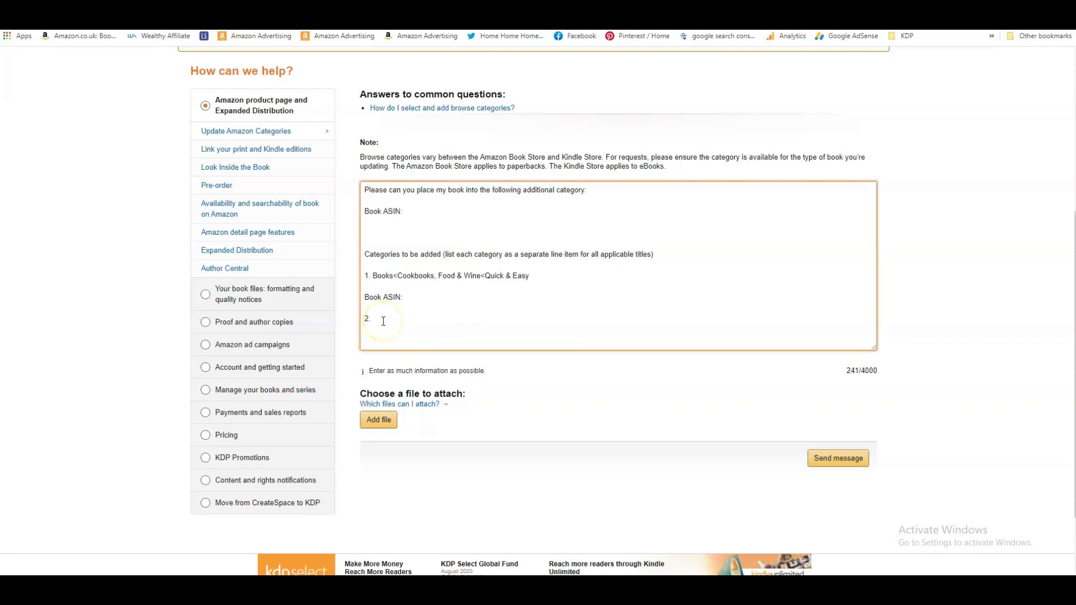
type("Books<Personal Finance<Budgeting & Mon")
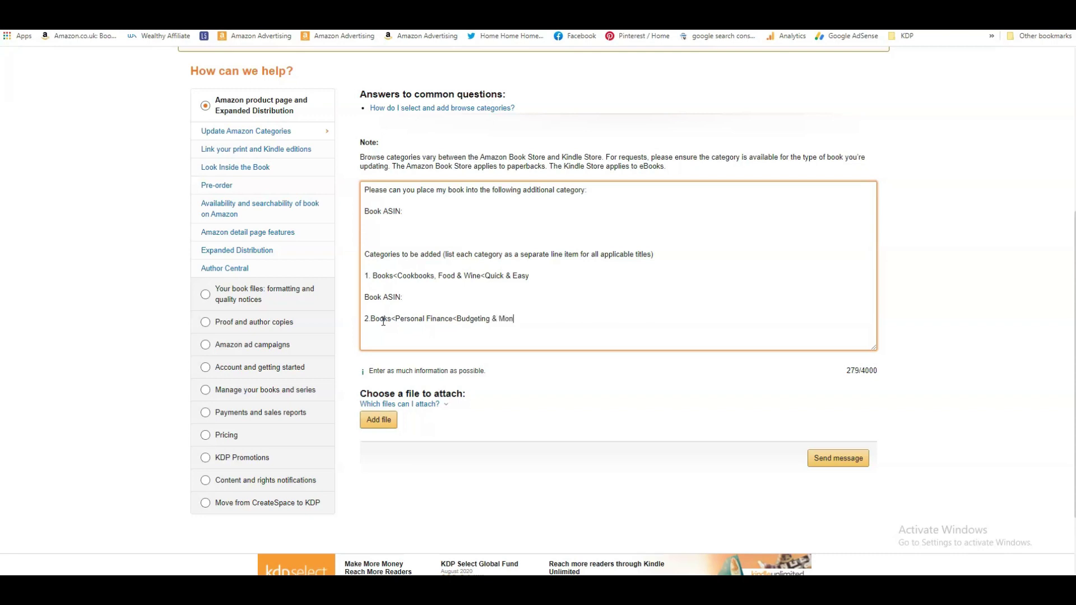
type("ey Management")
left_click(449, 241)
left_click(614, 275)
left_click(621, 372)
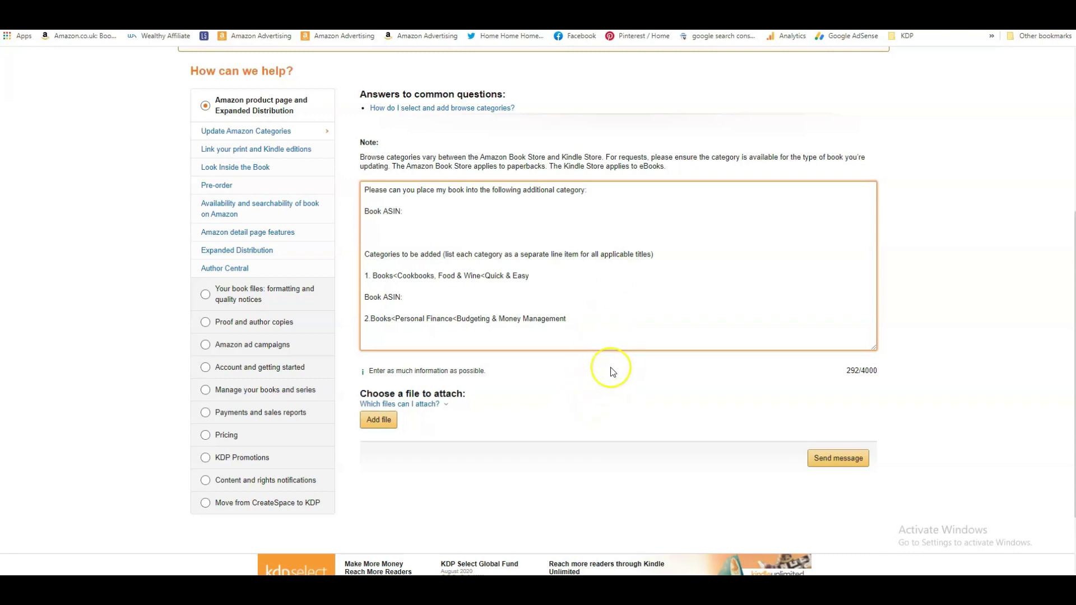